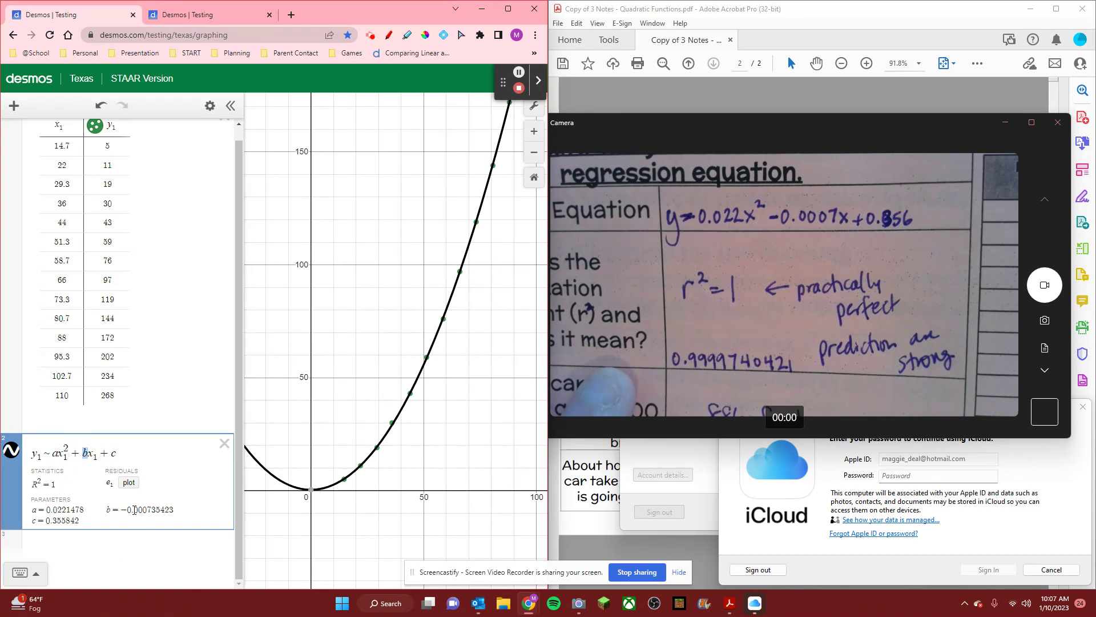
- Review the coefficients a, b and c of the quadratic regression and dismiss the iCloud sign-in prompt
double_click(110, 455)
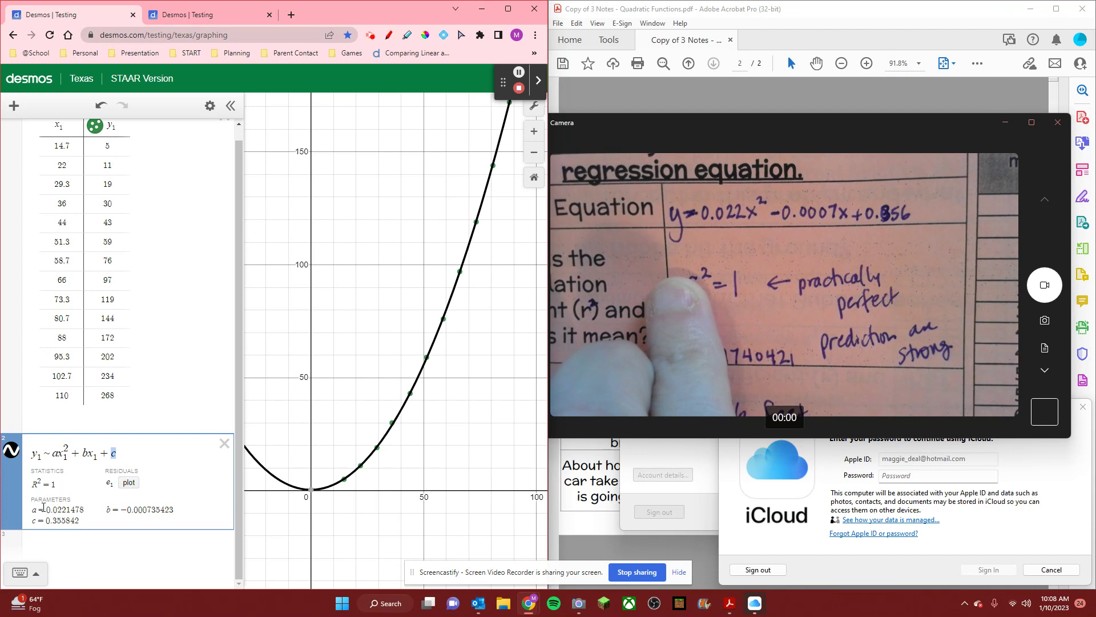
left_click_drag(47, 508, 64, 512)
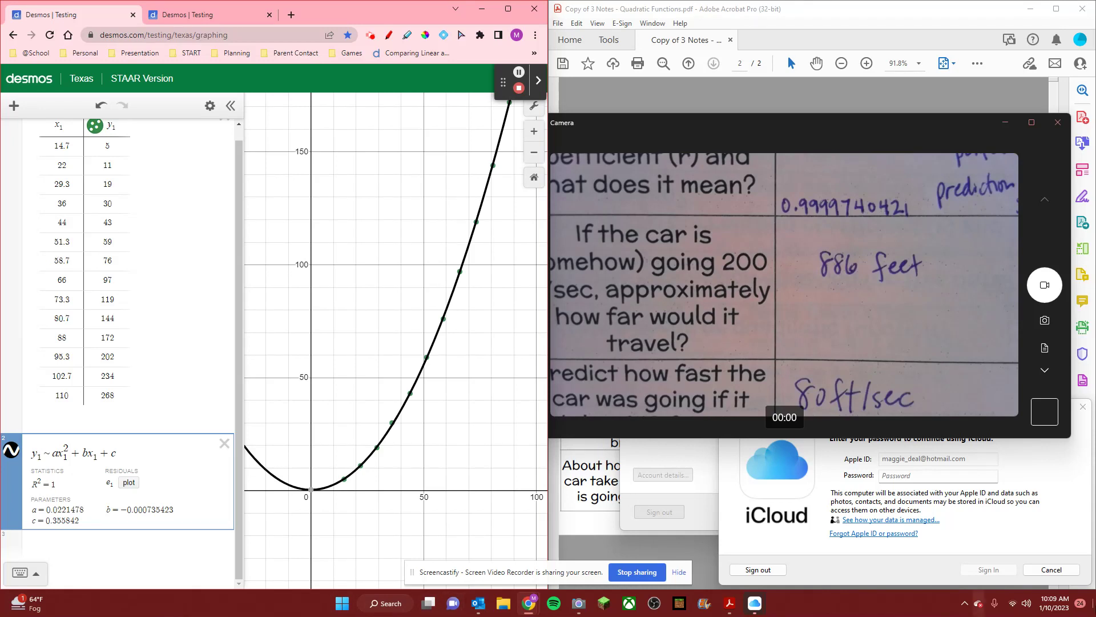
left_click(1044, 566)
left_click(1047, 569)
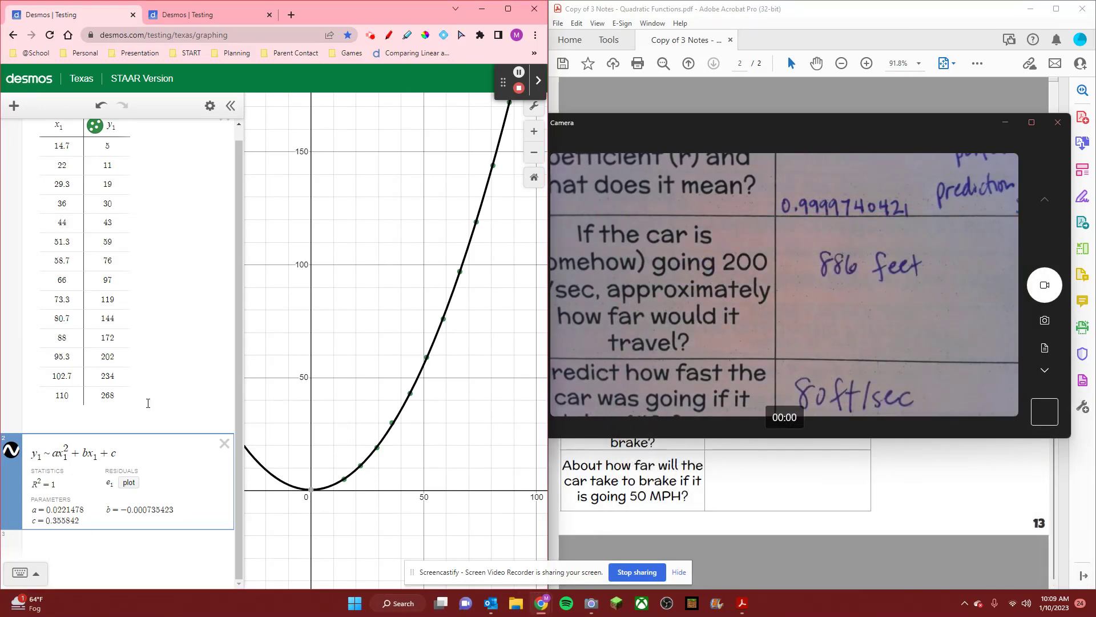
- Examine the fitted parabola and its data points on the graph, from the origin up to the higher values
left_click(87, 581)
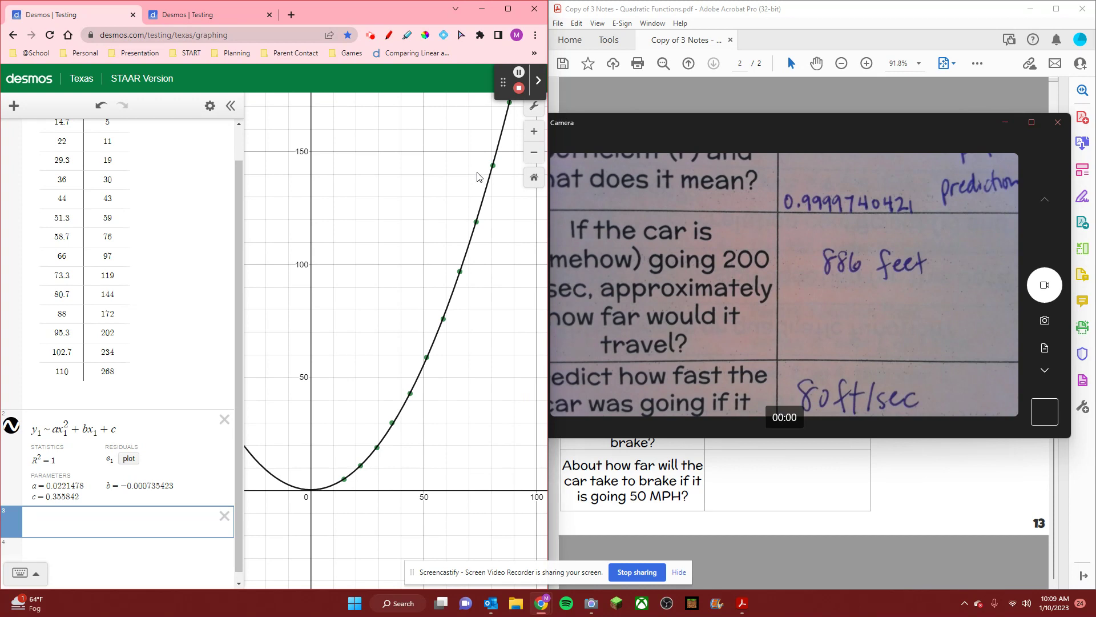
left_click(498, 155)
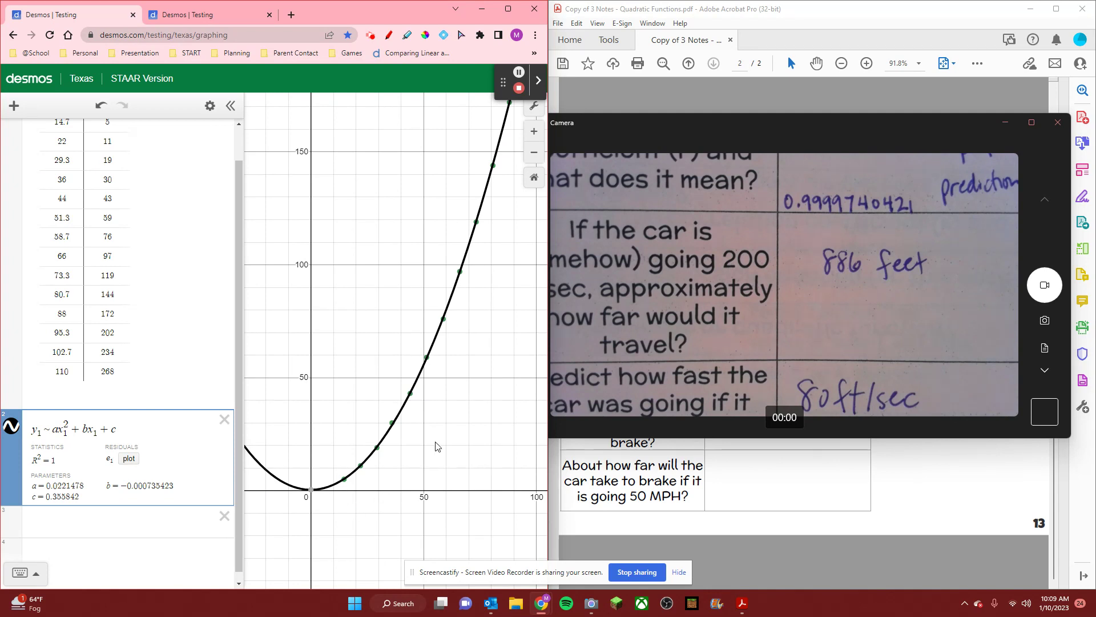
scroll(443, 454, "up", 2)
left_click(494, 456)
scroll(494, 456, "up", 3)
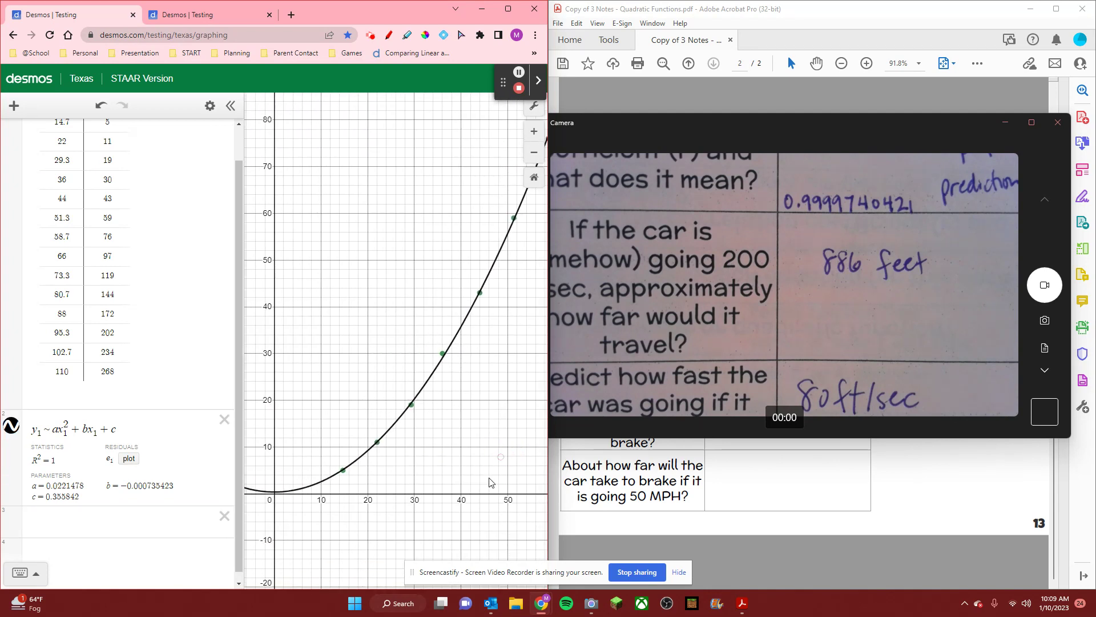
left_click(687, 321)
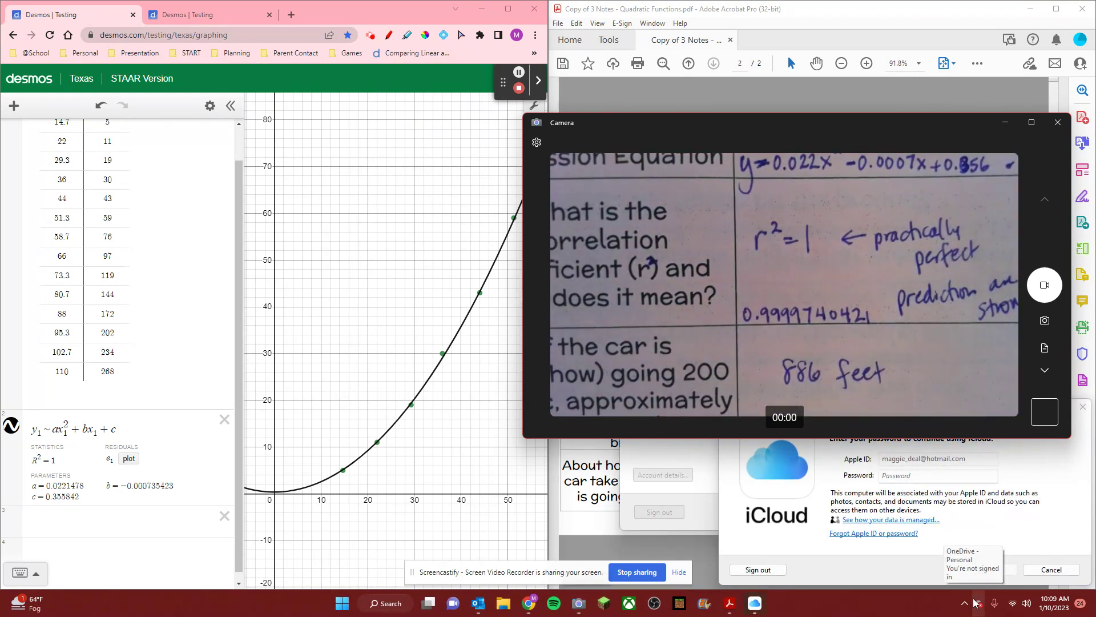
left_click(503, 502)
left_click_drag(501, 499, 238, 449)
left_click_drag(481, 408, 276, 470)
left_click_drag(465, 225, 633, 416)
left_click_drag(400, 404, 619, 399)
left_click_drag(414, 395, 502, 311)
- Enter the equation y = ax^2 + bx + c in the empty expression line below the regression
left_click(73, 520)
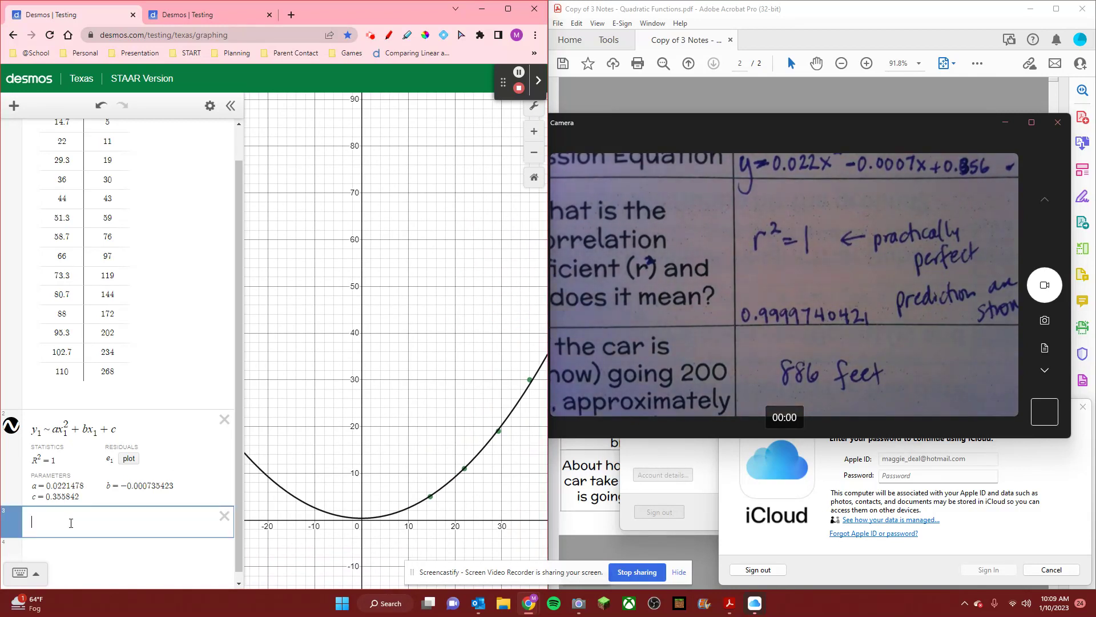
type("- ax")
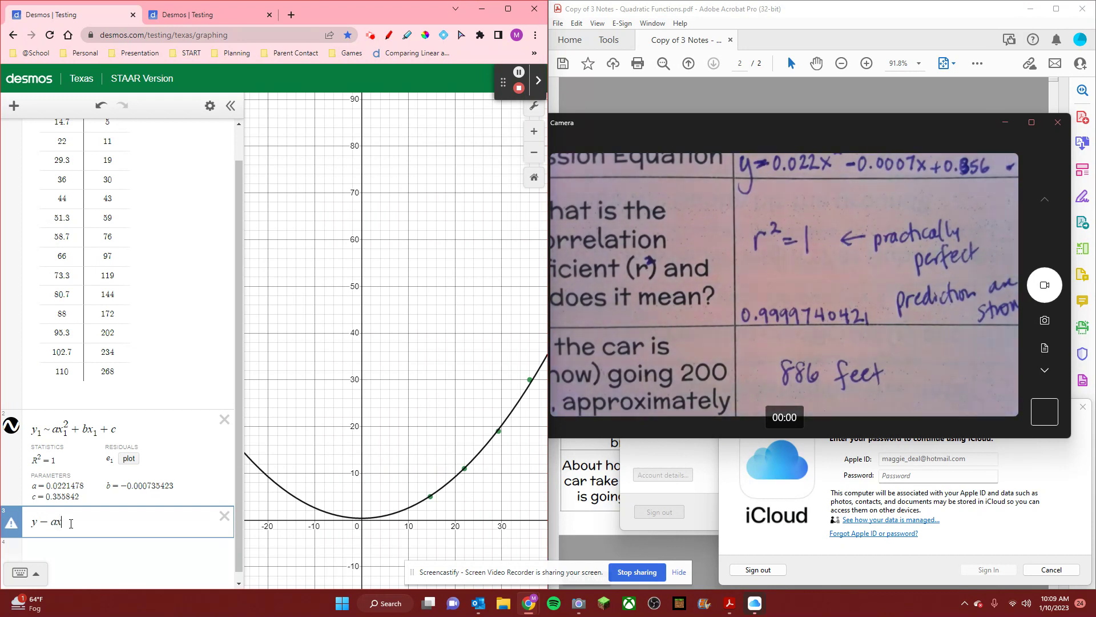
left_click(44, 524)
key("BackSpace")
type("=ax")
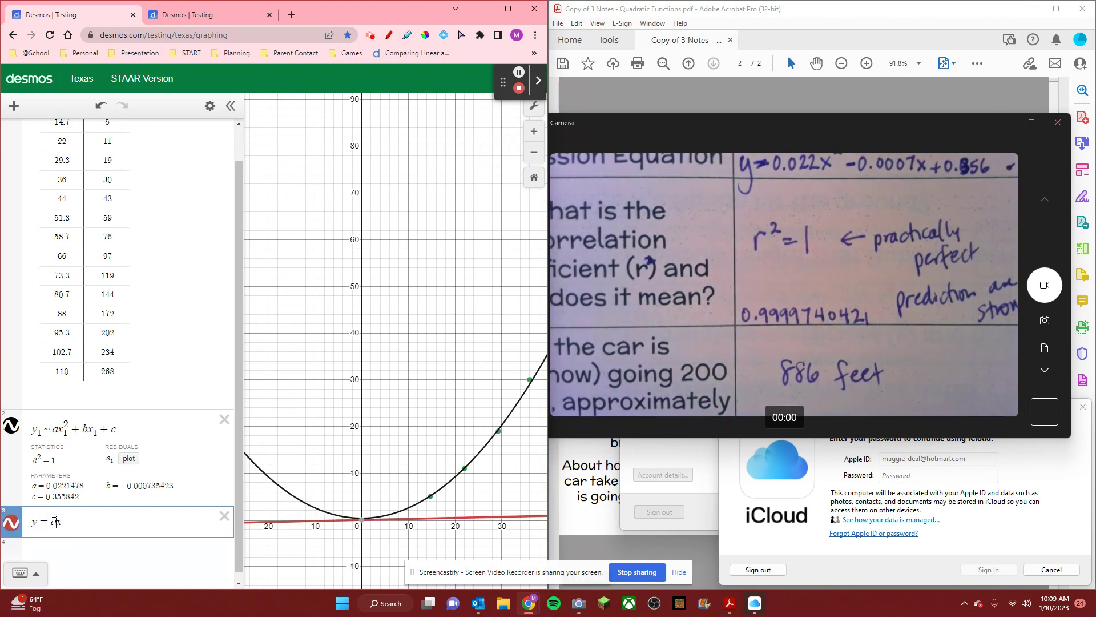
type("^2")
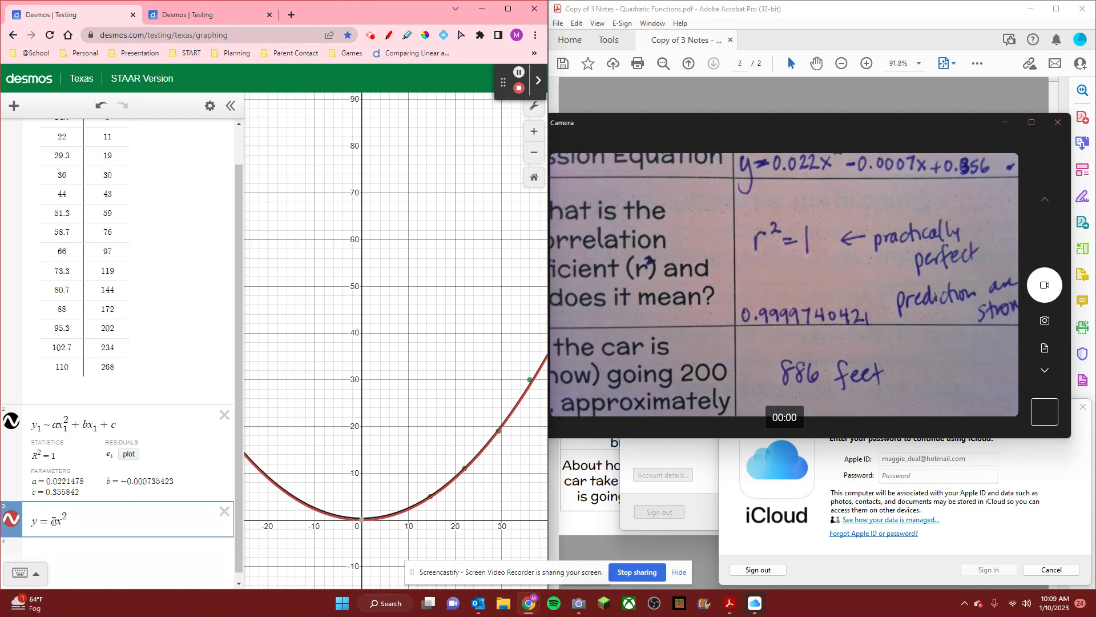
key("Right")
type("+ bx + ")
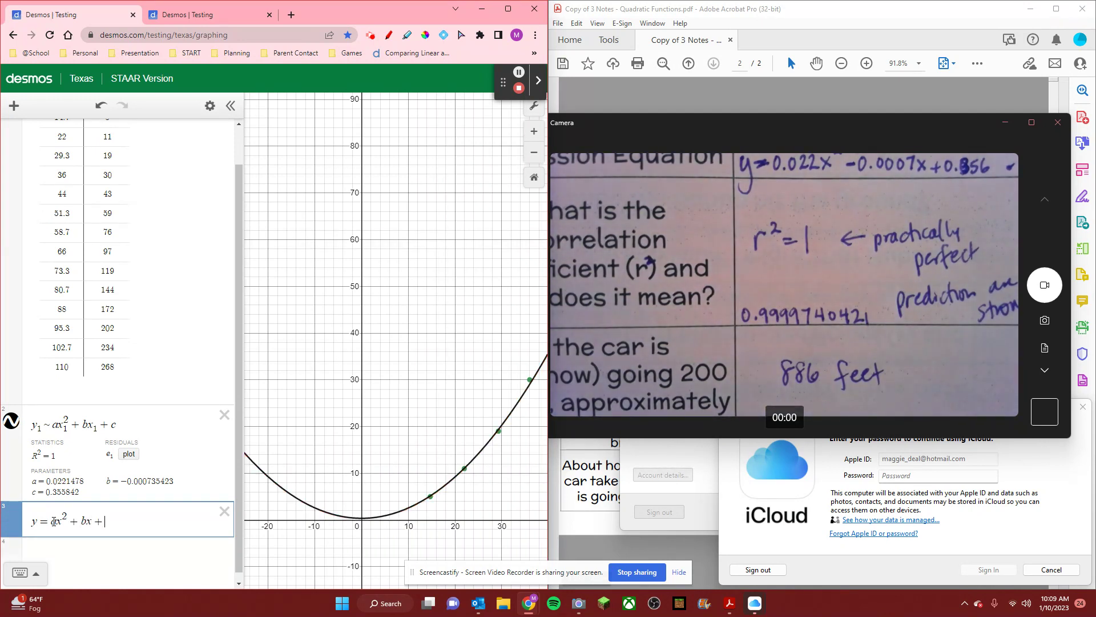
type("c")
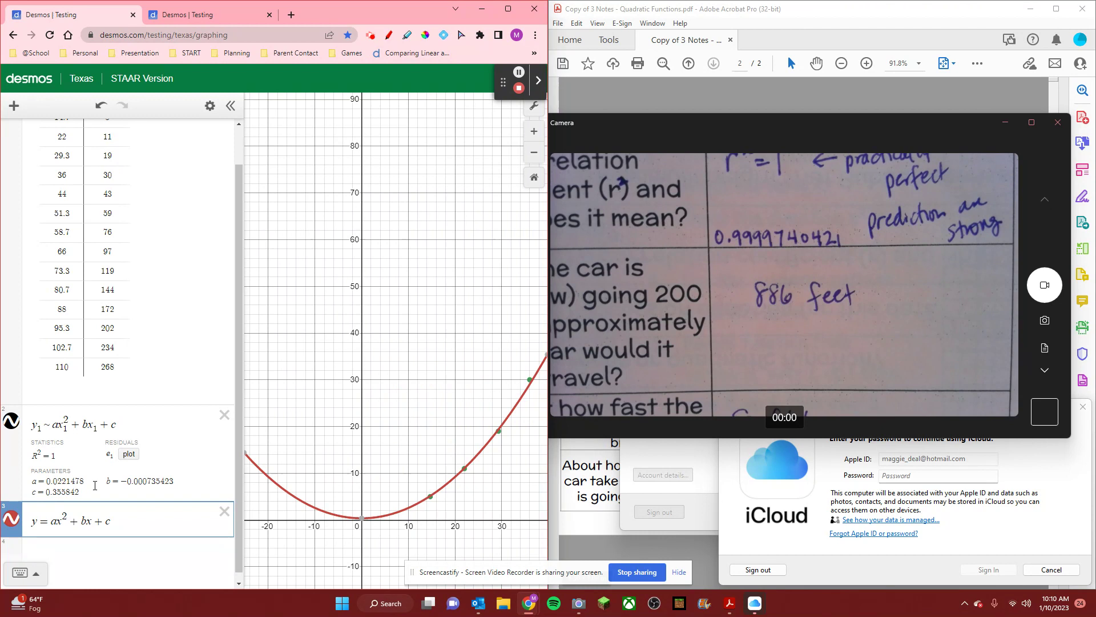
- Convert the equation y = ax^2 + bx + c into a table of values and dismiss the iCloud sign-in prompt
left_click(210, 106)
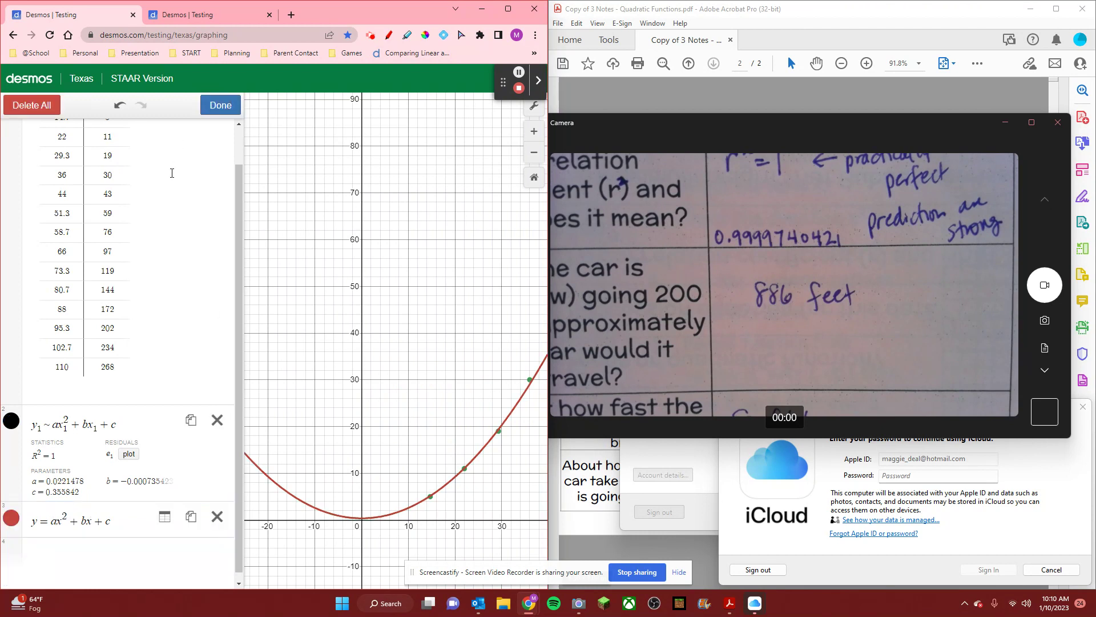
left_click(164, 516)
scroll(175, 485, "down", 1)
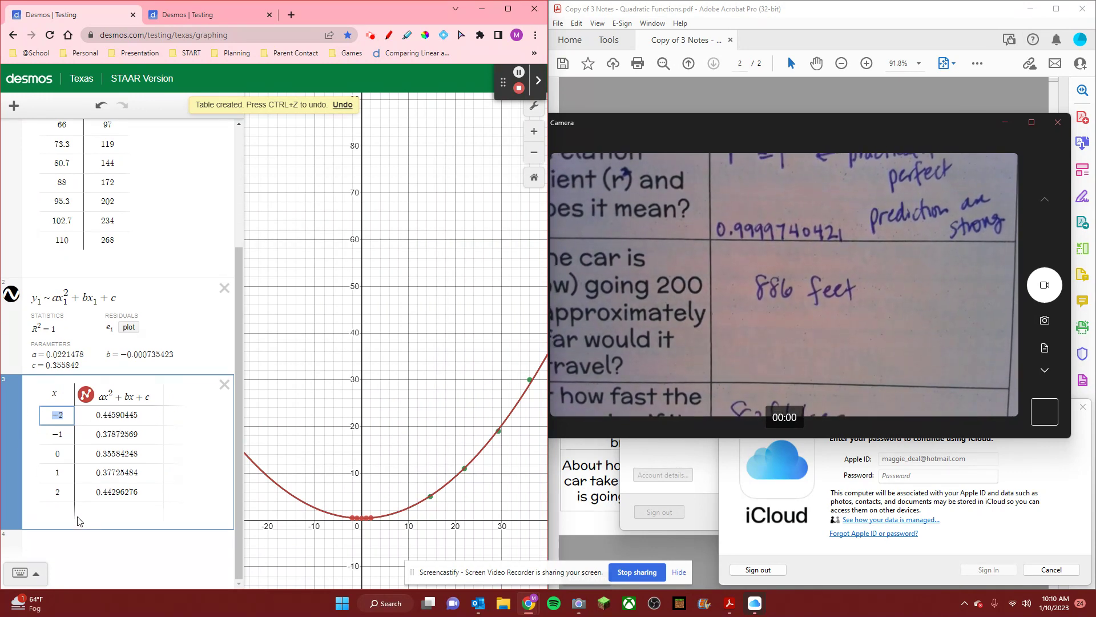
left_click(1051, 570)
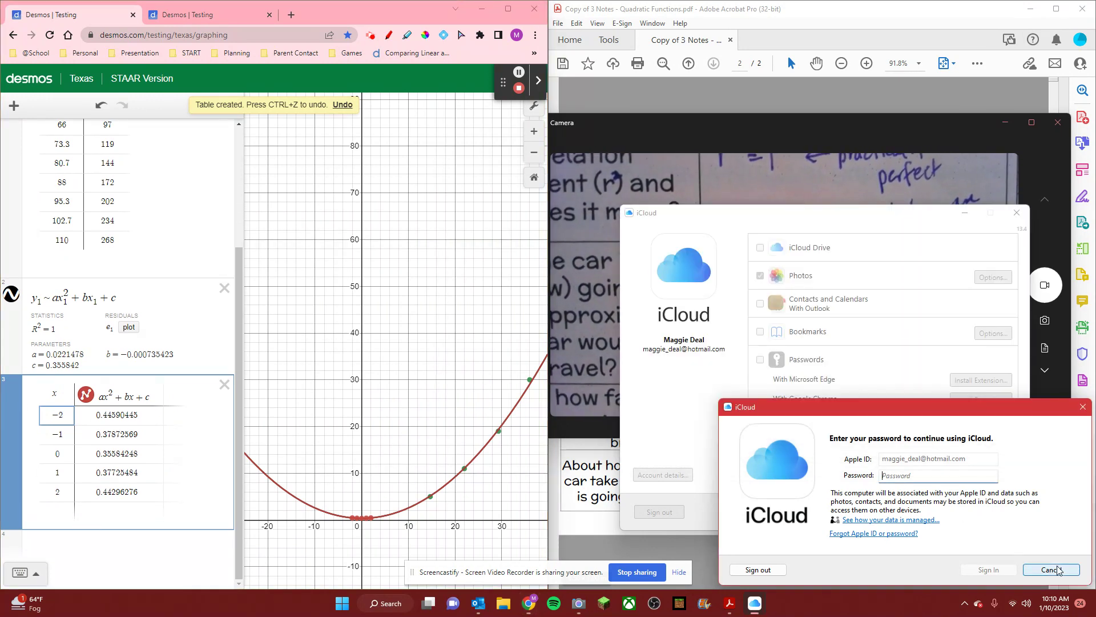
left_click(1048, 571)
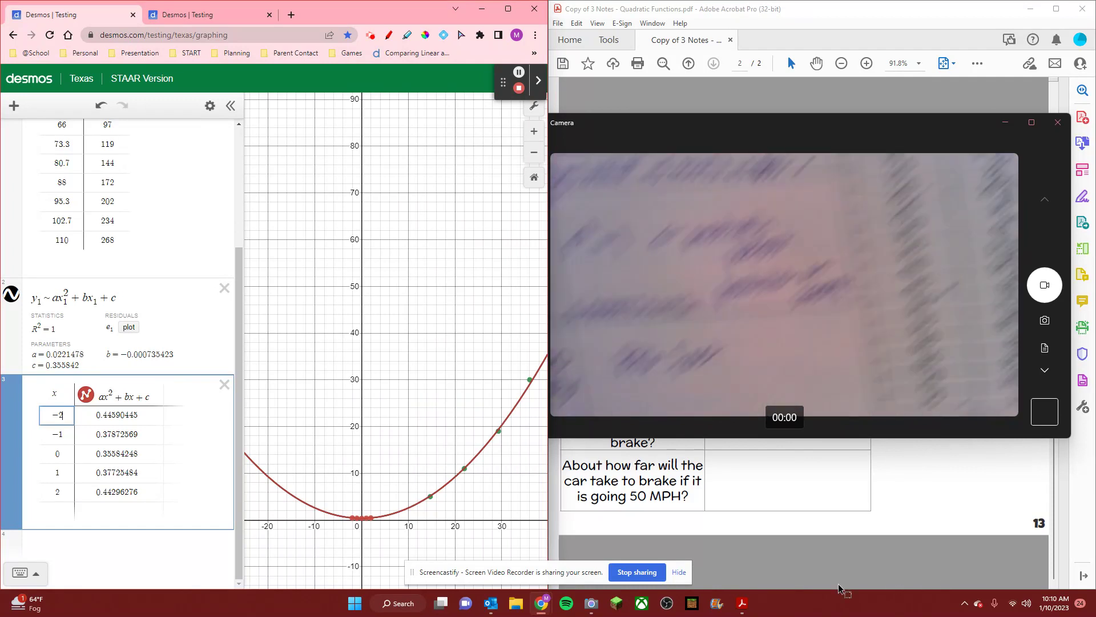
- Set the first x value in the equation's table to 200 to predict the braking distance
type("2")
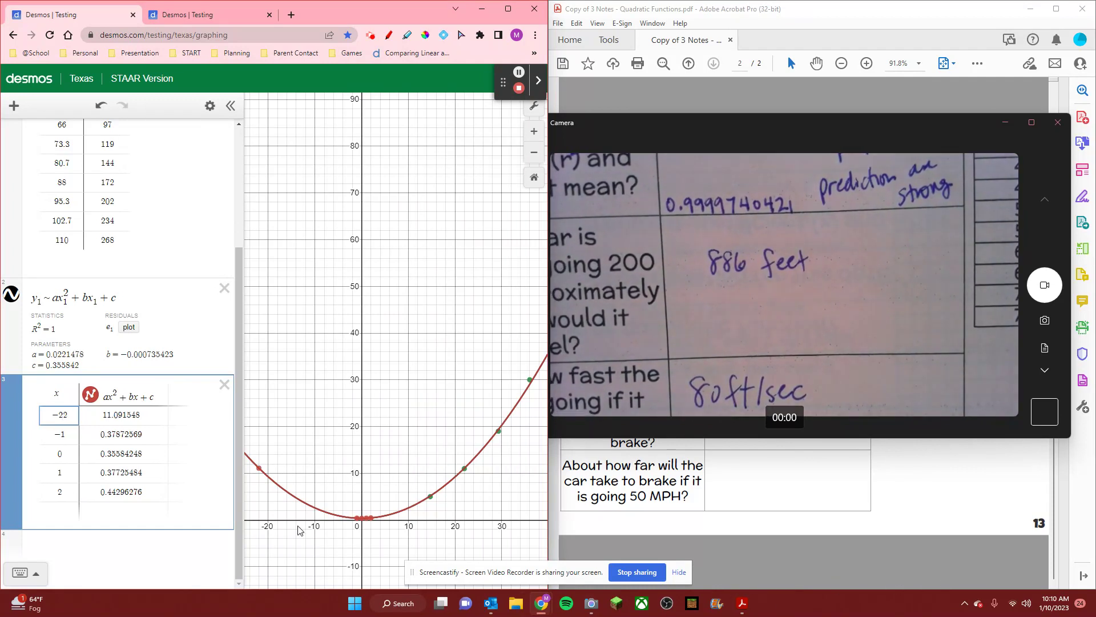
key("BackSpace")
key("BackSpace")
key("BackSpace")
type("200")
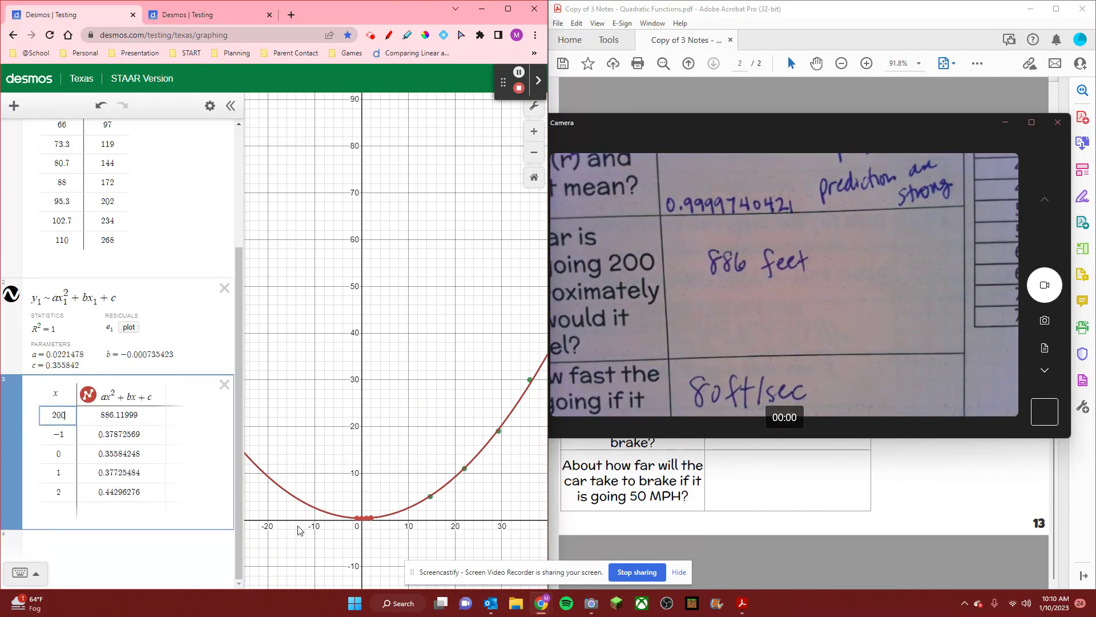
left_click(102, 418)
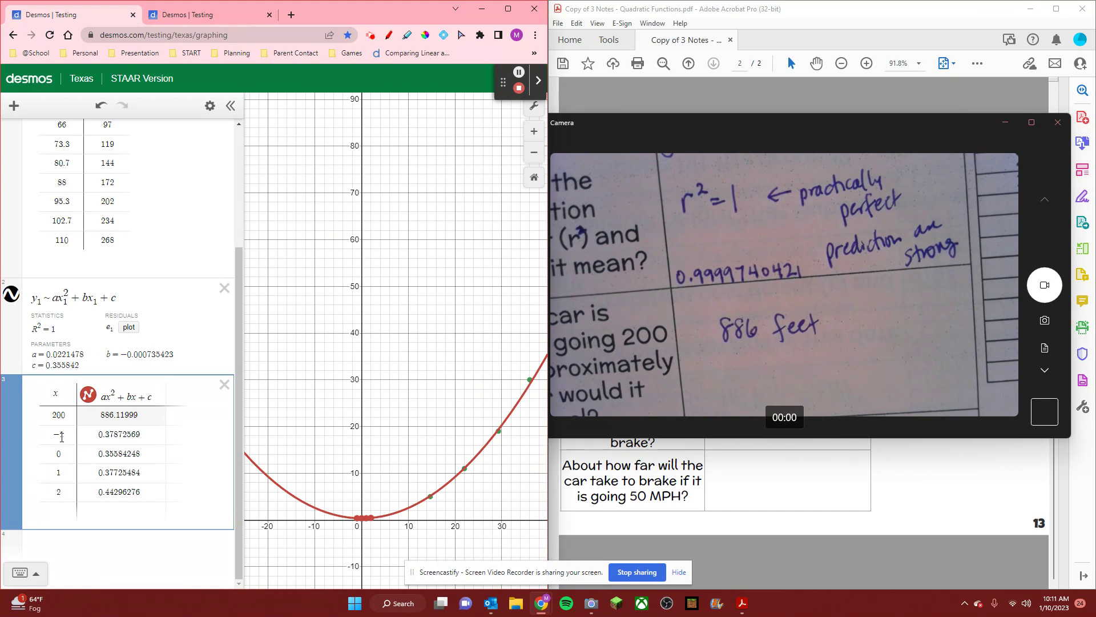
- Delete all the x values from the equation's table so that only an empty row is left
left_click(45, 419)
left_click(62, 492)
key("BackSpace")
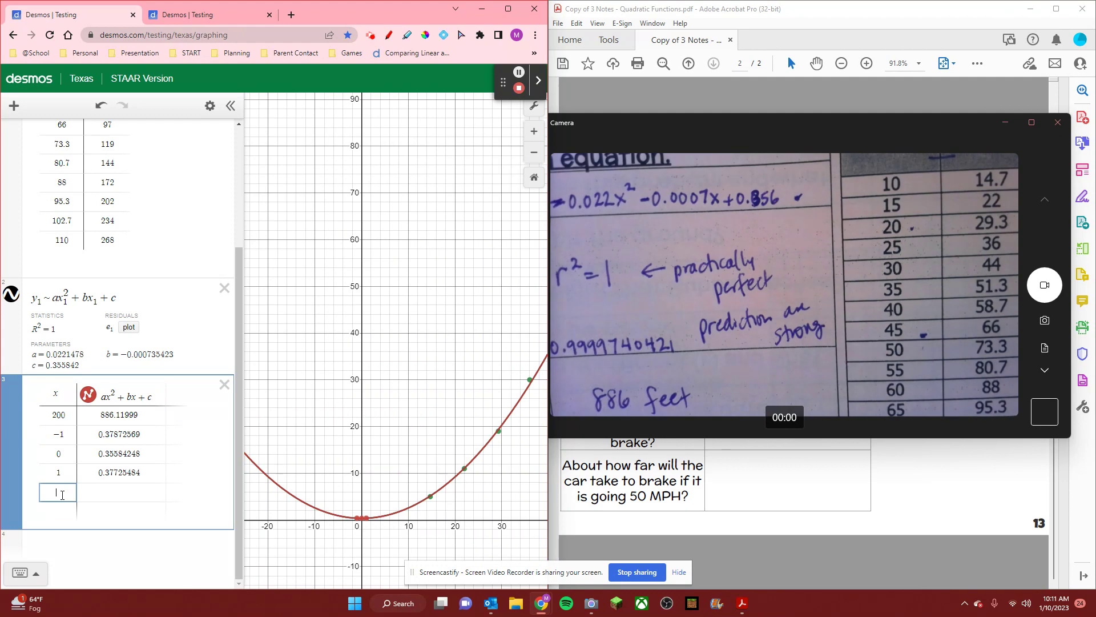
key("BackSpace")
key("BackSpace")
key("BackSpace")
key("BackSpace")
key("BackSpace")
key("BackSpace")
key("BackSpace")
key("BackSpace")
key("BackSpace")
key("BackSpace")
key("BackSpace")
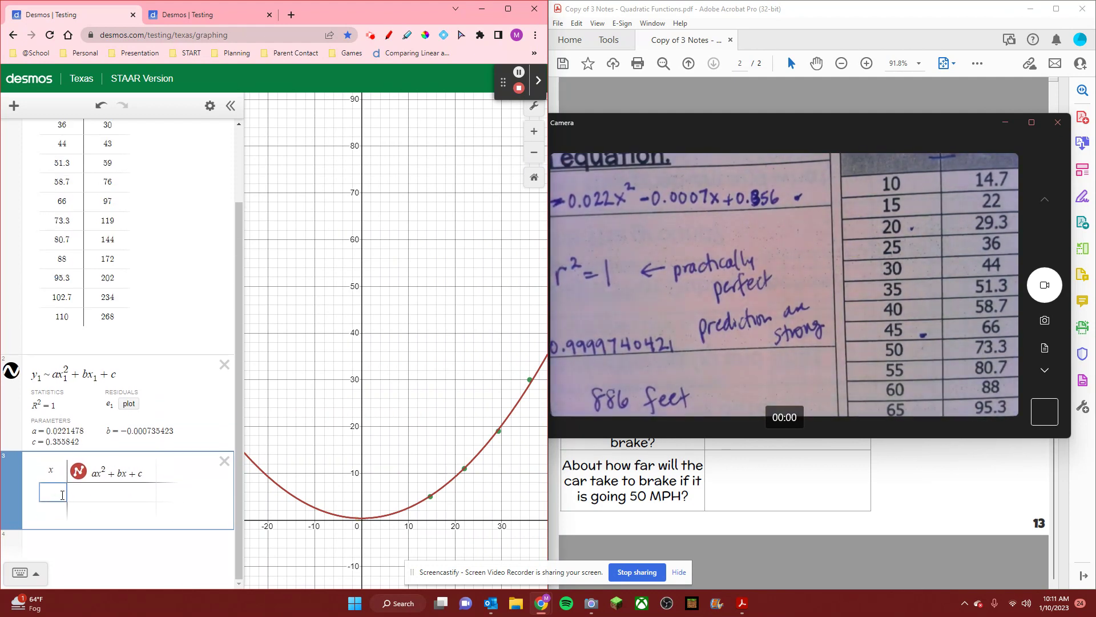
- Fill the table's x column with 5, 10, 15, 20, 25, 30 and 35
type("5")
key("Return")
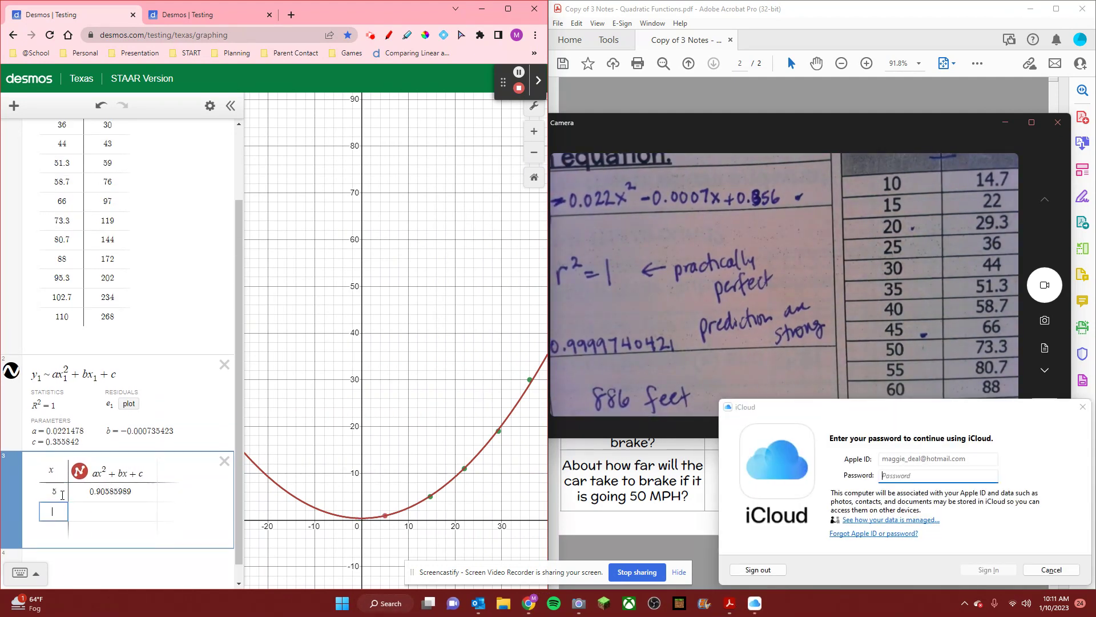
type("10")
key("Return")
type("15")
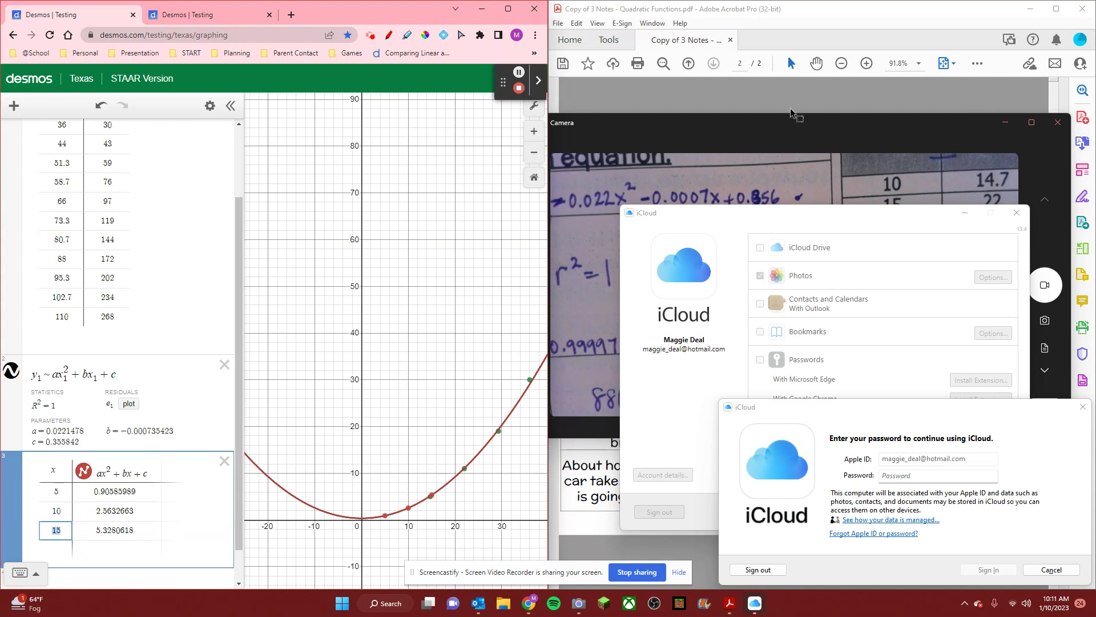
left_click(785, 136)
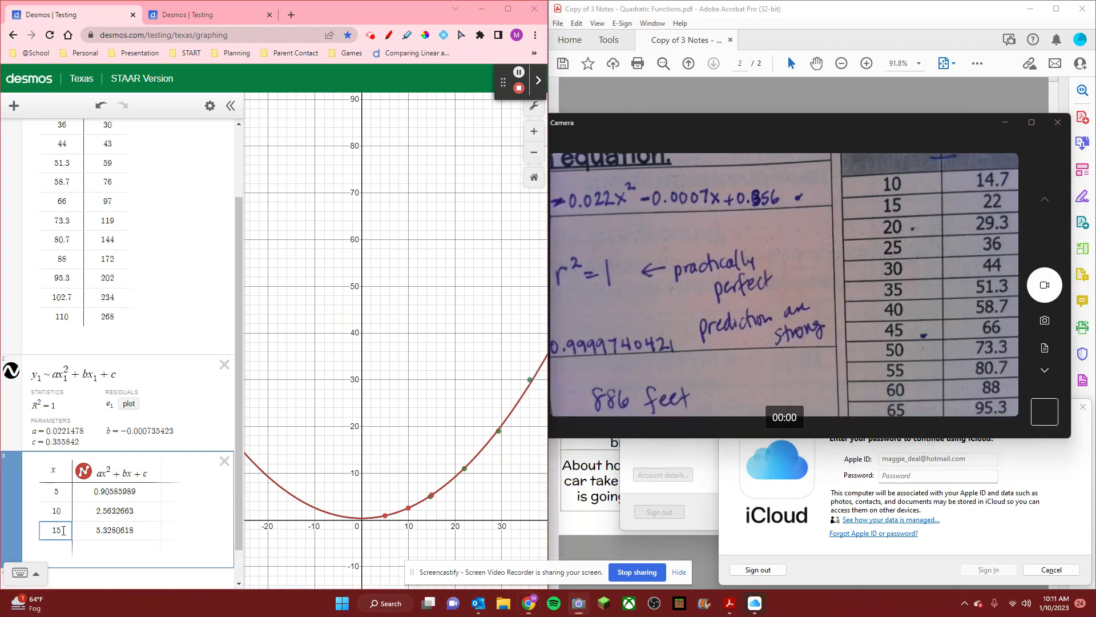
key("Return")
type("20")
key("Return")
type("25")
key("Return")
type("30")
key("Return")
type("35")
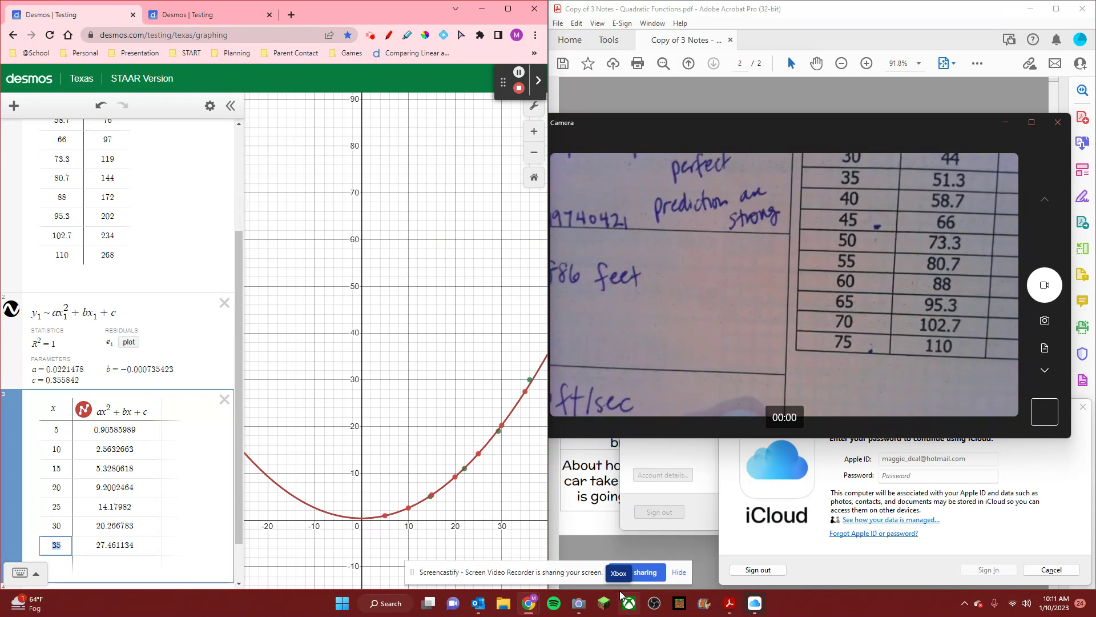
- Continue the x column in increments of 5 up to 80
key("Return")
key("Return")
key("Return")
key("Return")
key("Return")
key("Return")
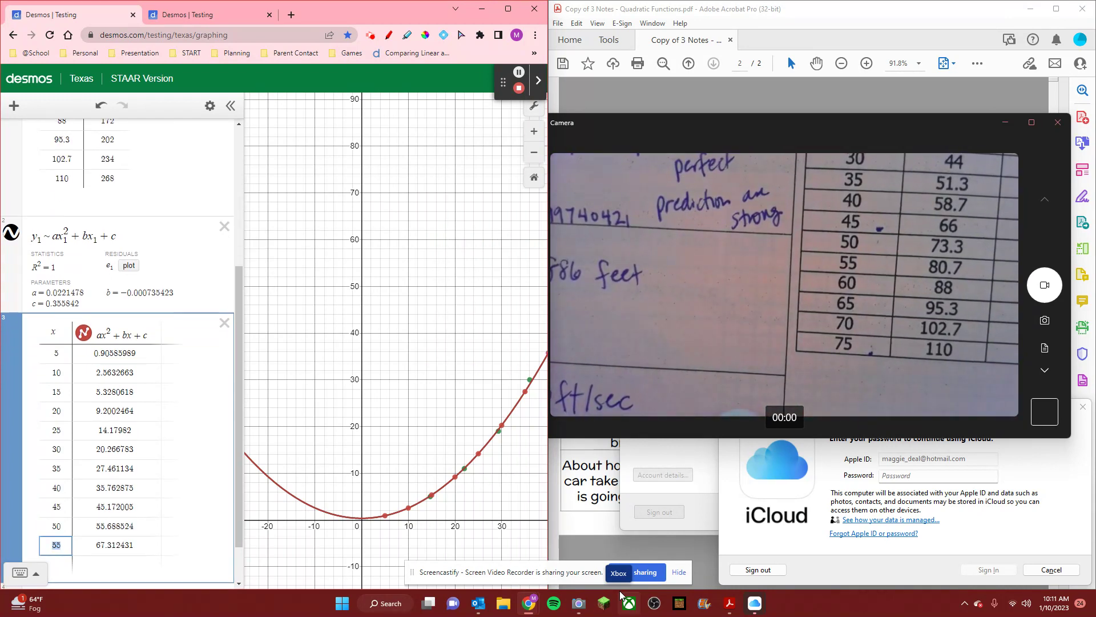
key("Return")
key("Return")
key("Return")
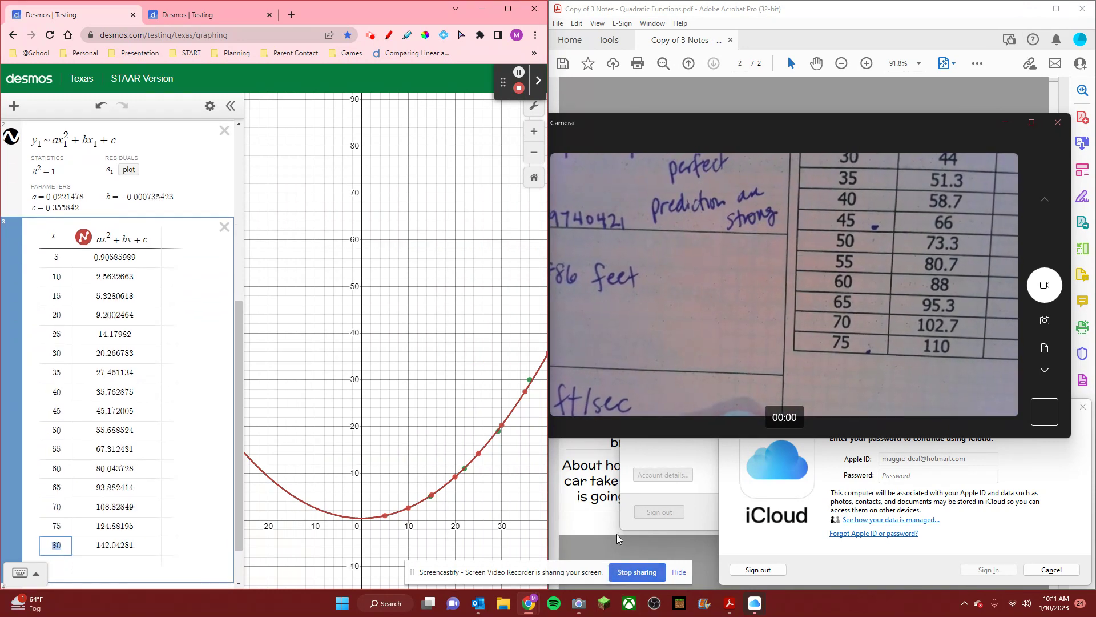
- Add an x value of 73.3 in a new row after 80 to predict the braking distance at 50 MPH
key("Return")
type("79")
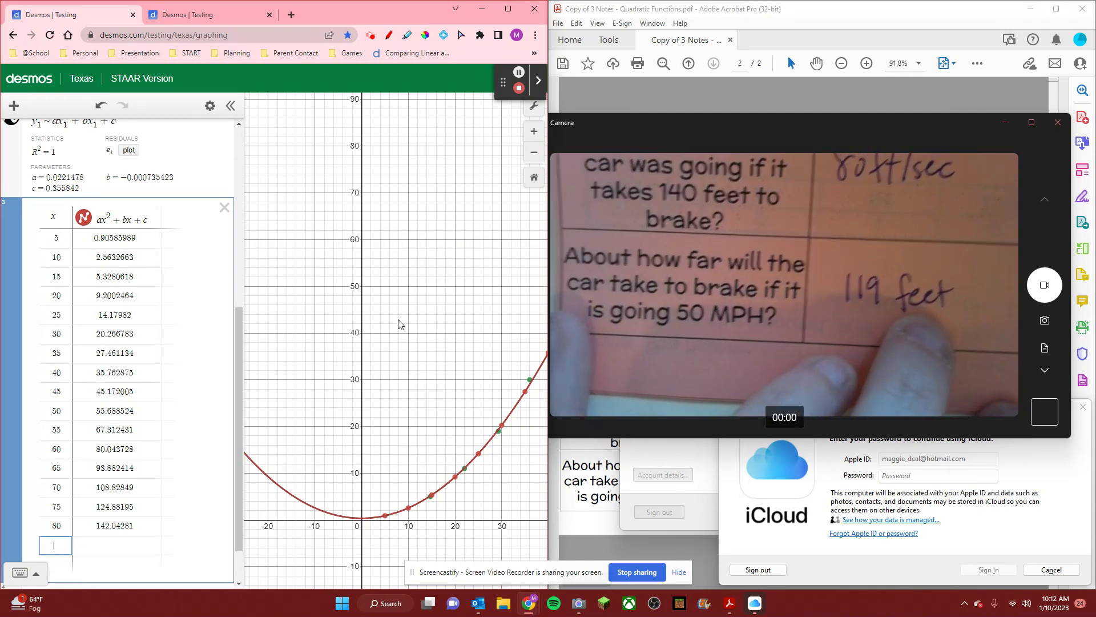
key("BackSpace")
type("3.3")
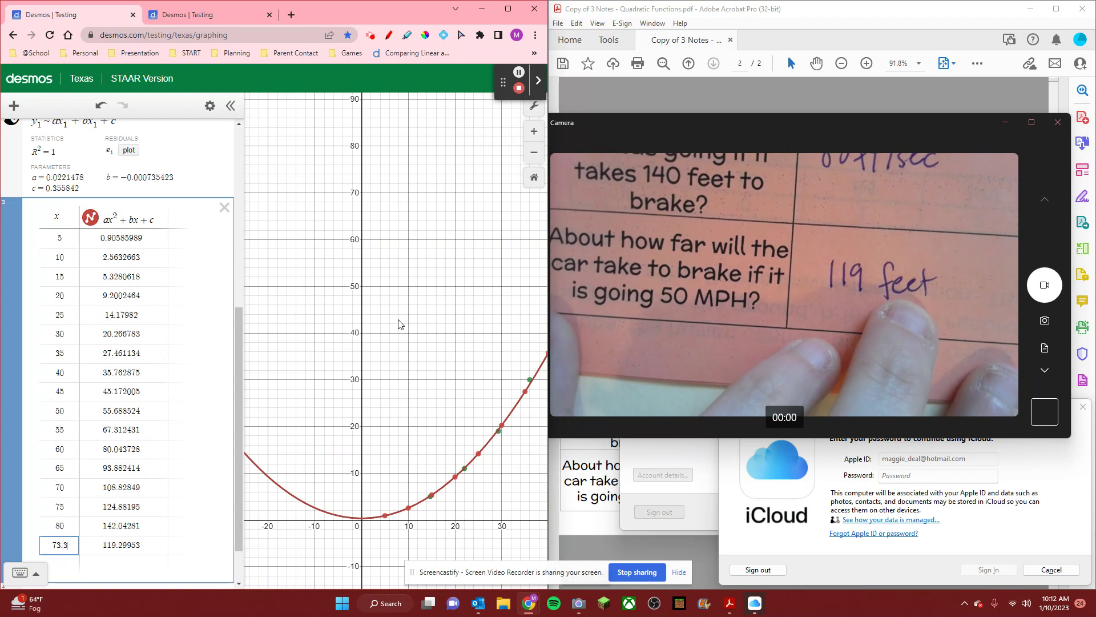